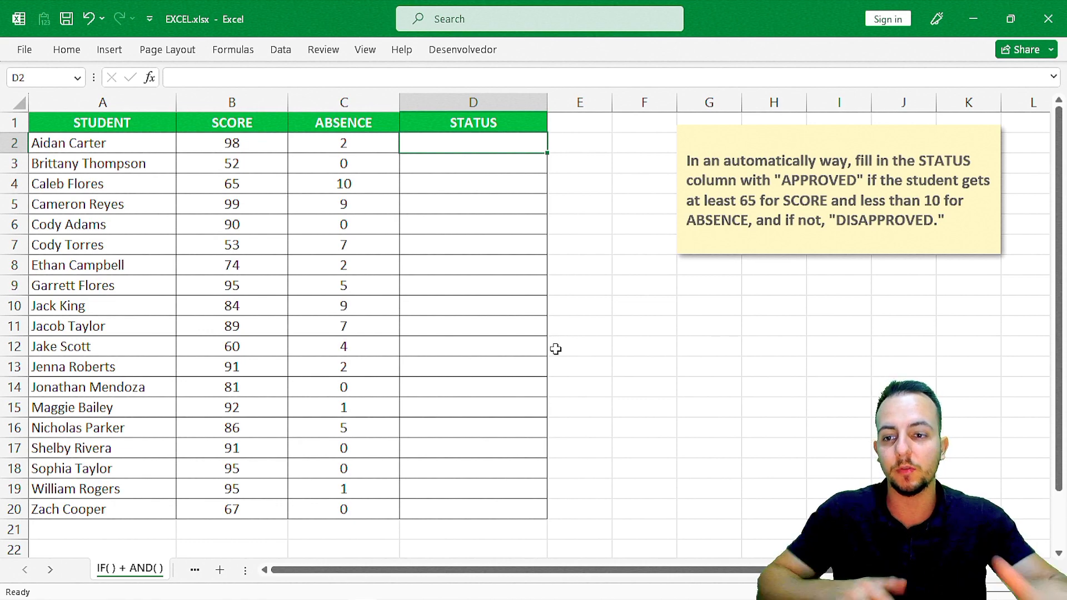
# Review the STUDENT, SCORE, ABSENCE and STATUS columns, then select D2 for the first student.
pyautogui.click(118, 99)
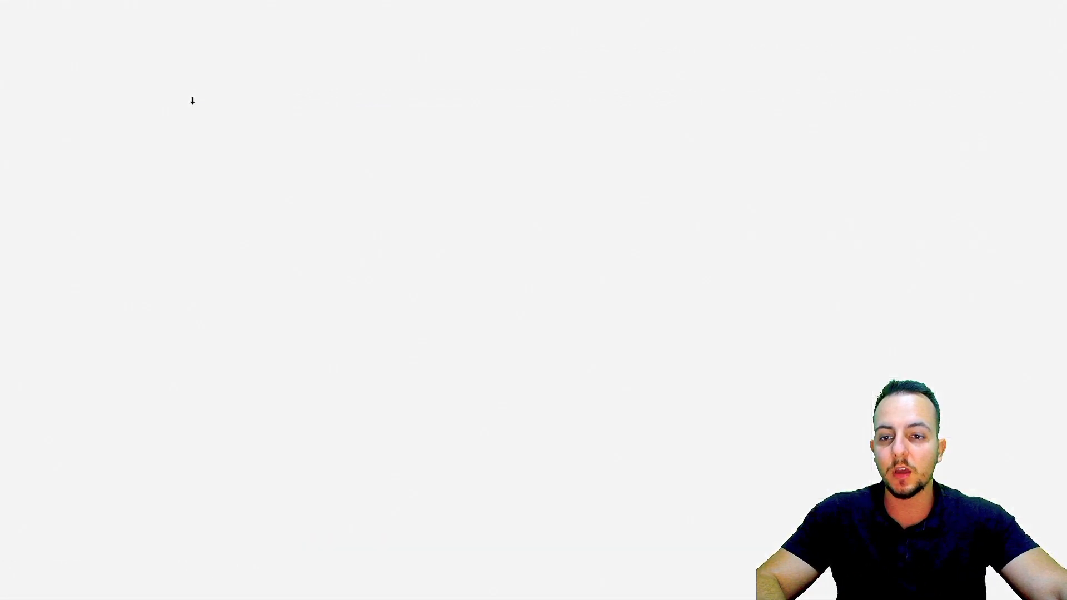
pyautogui.click(196, 100)
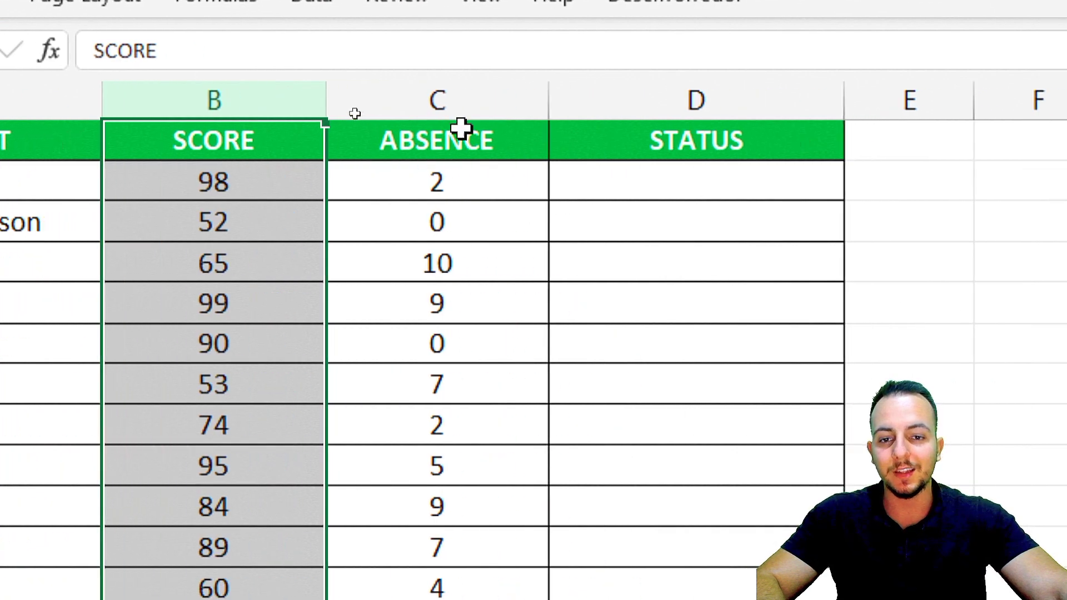
pyautogui.click(452, 105)
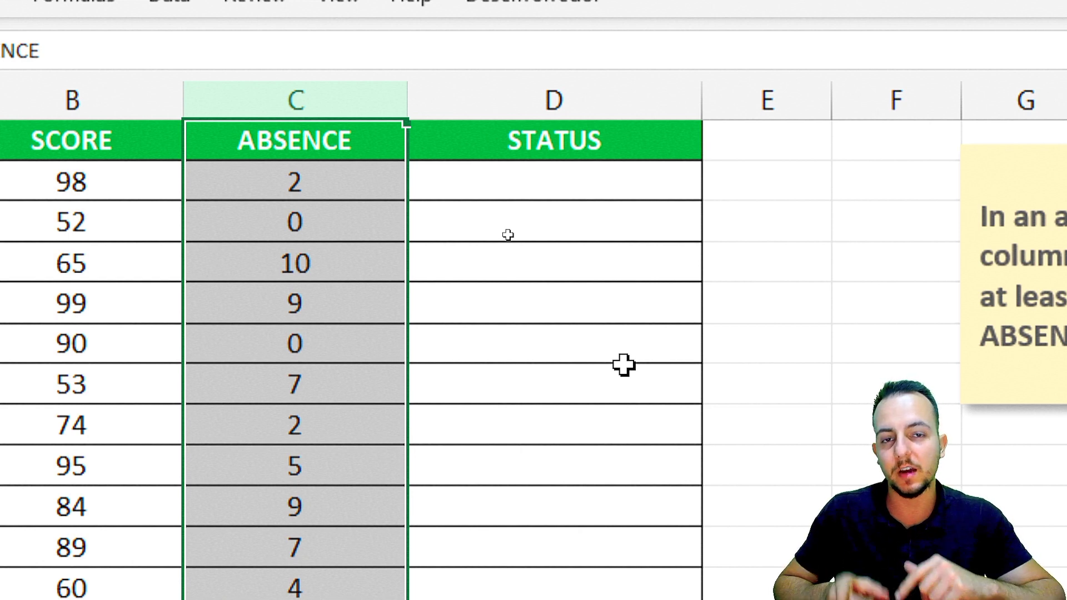
pyautogui.click(647, 86)
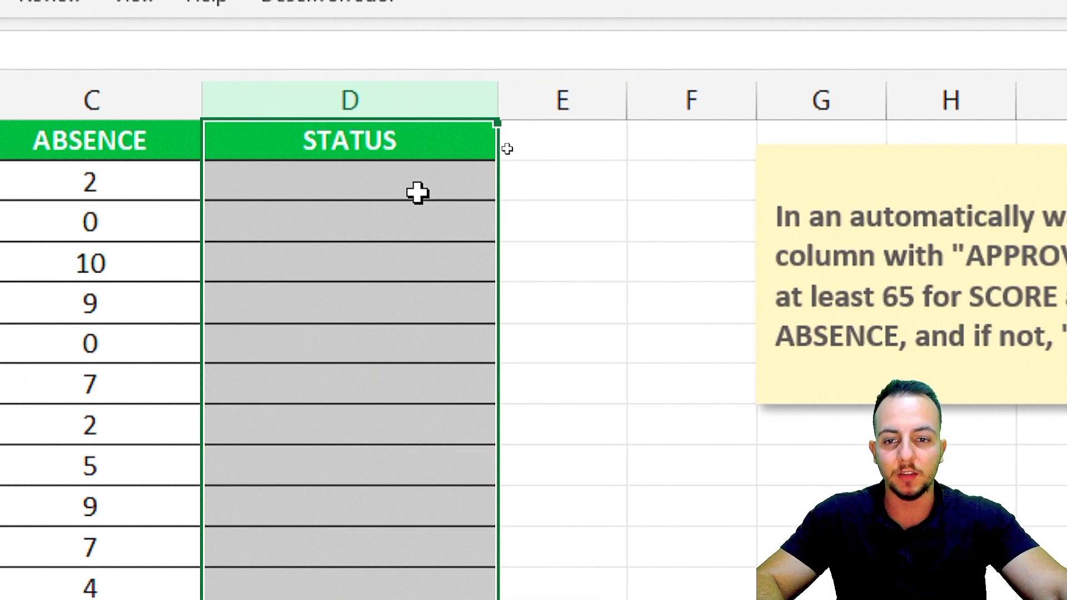
pyautogui.moveTo(621, 183); pyautogui.dragTo(591, 522)
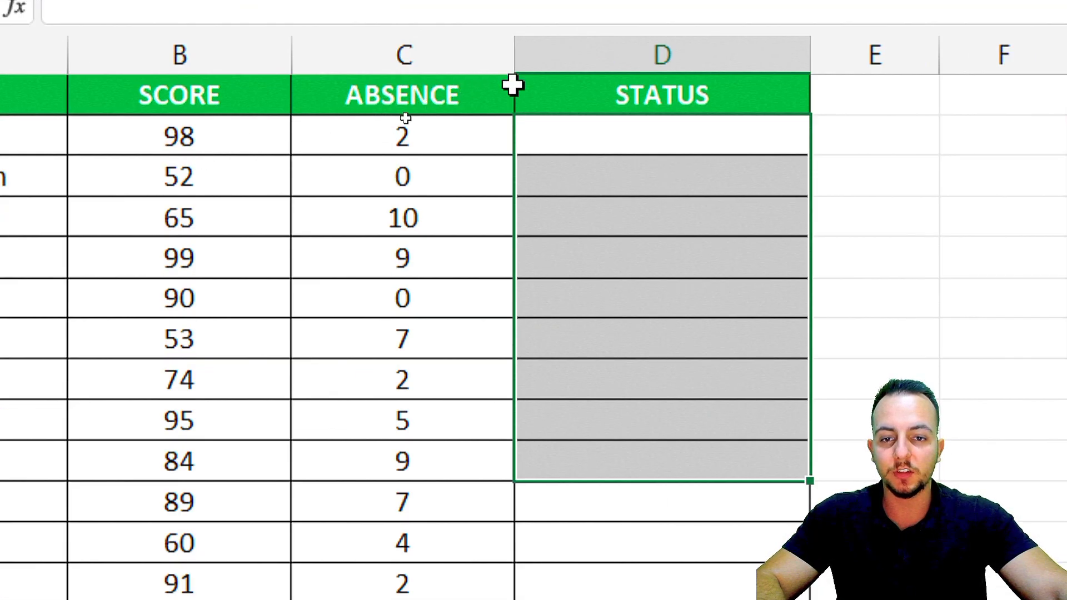
pyautogui.click(578, 131)
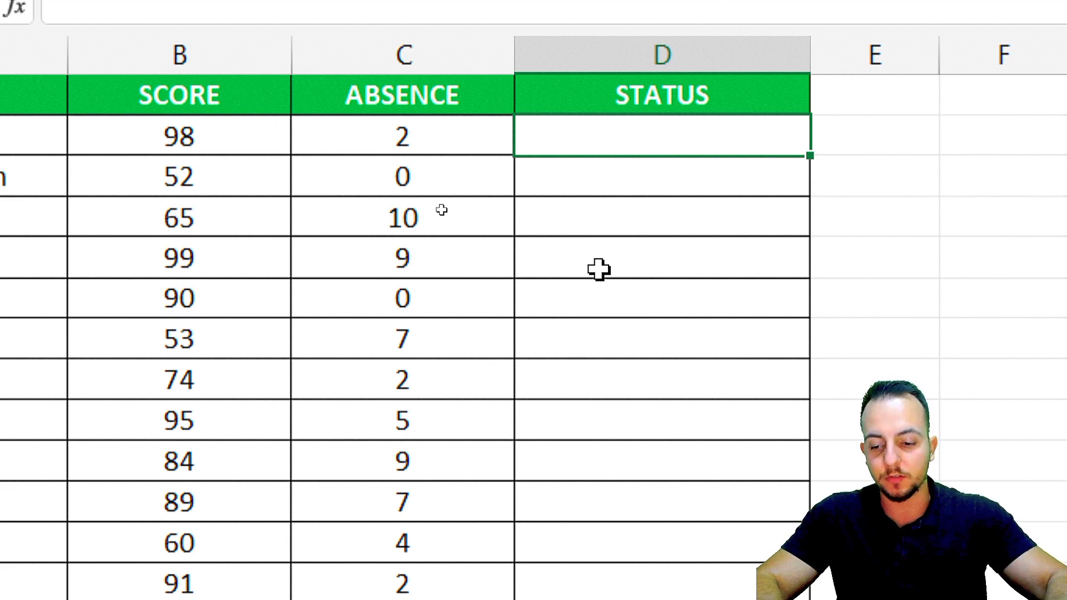
# Insert the IF function into D2 from the autocomplete list, giving =IF(.
pyautogui.write('=')
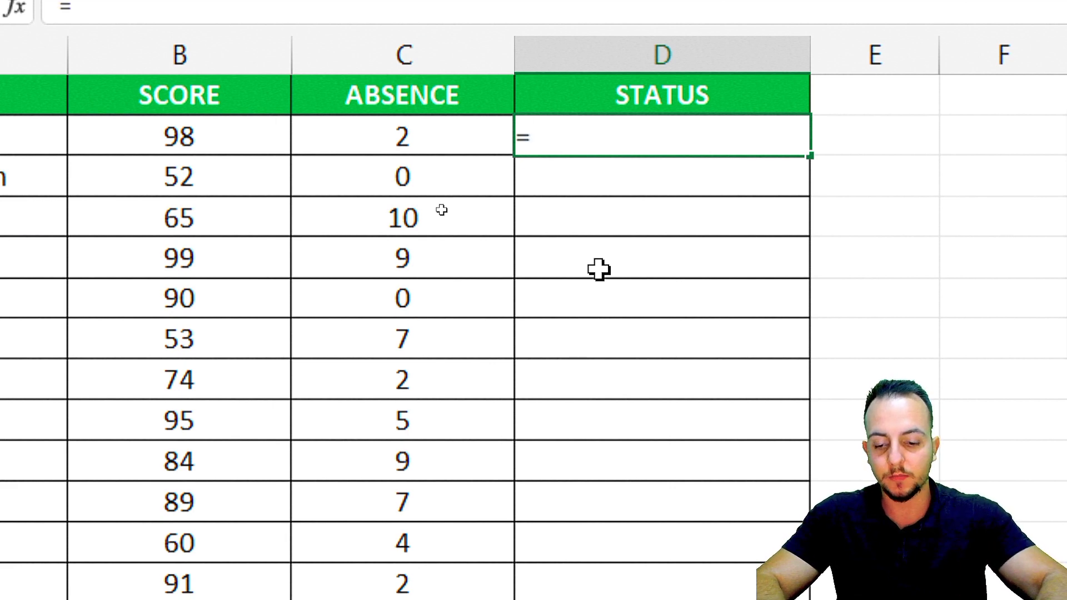
pyautogui.write('IF')
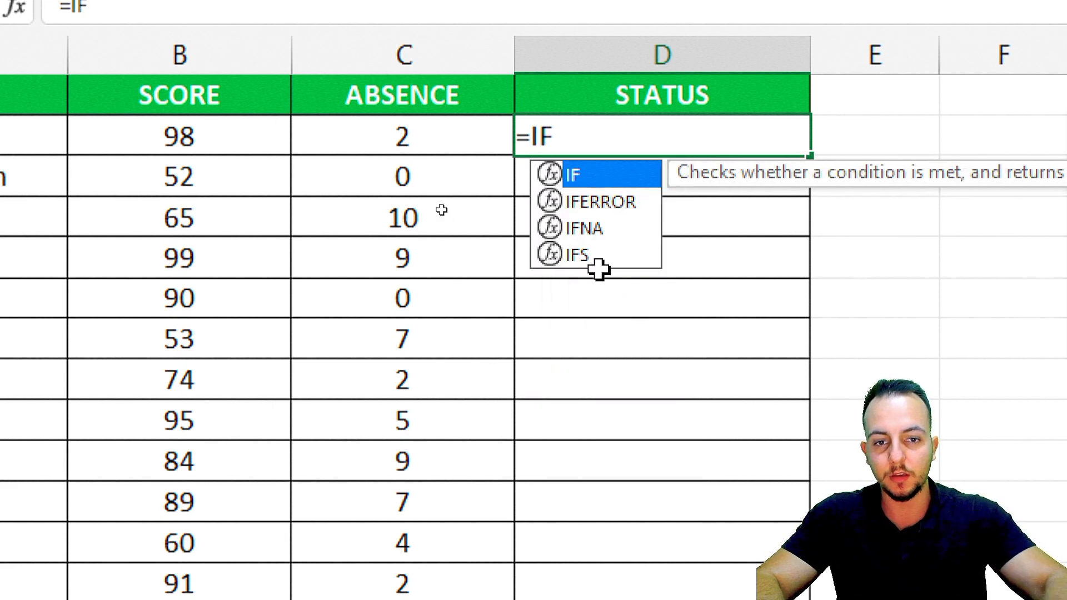
pyautogui.doubleClick(575, 176)
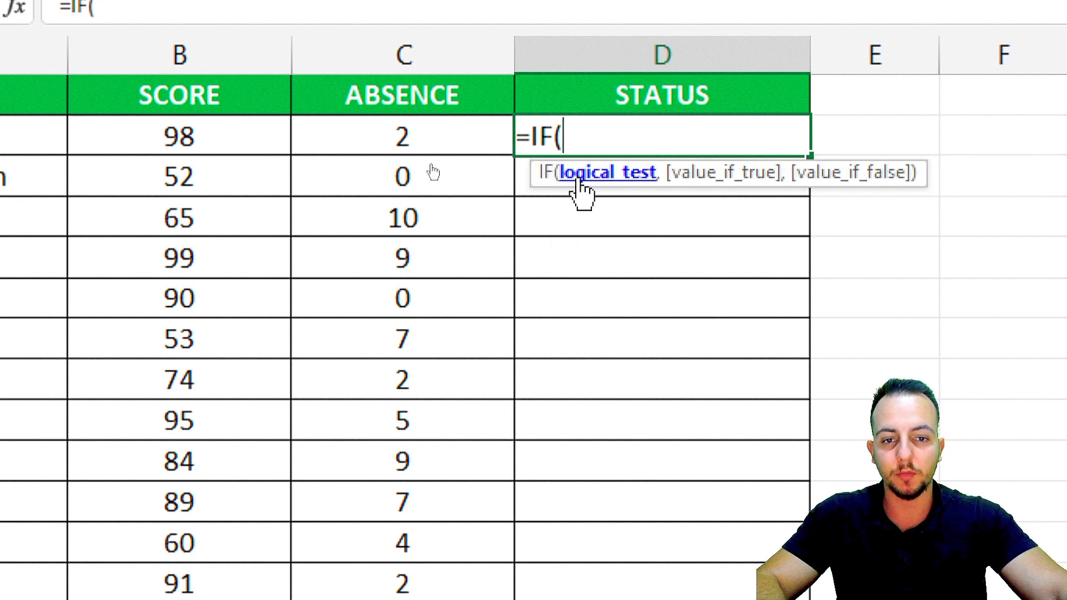
pyautogui.press('BackSpace')
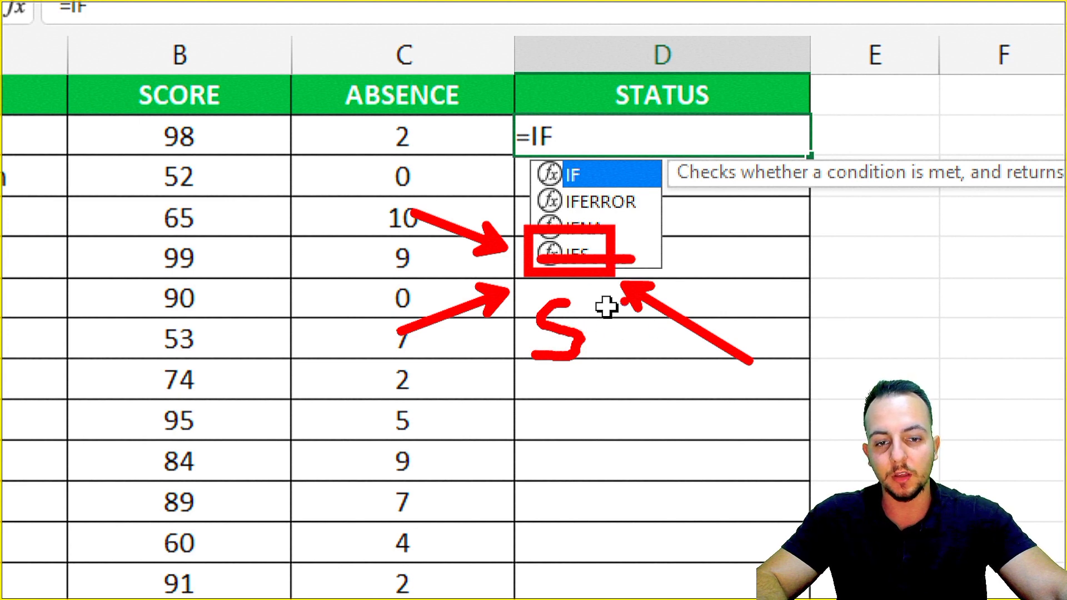
pyautogui.doubleClick(590, 177)
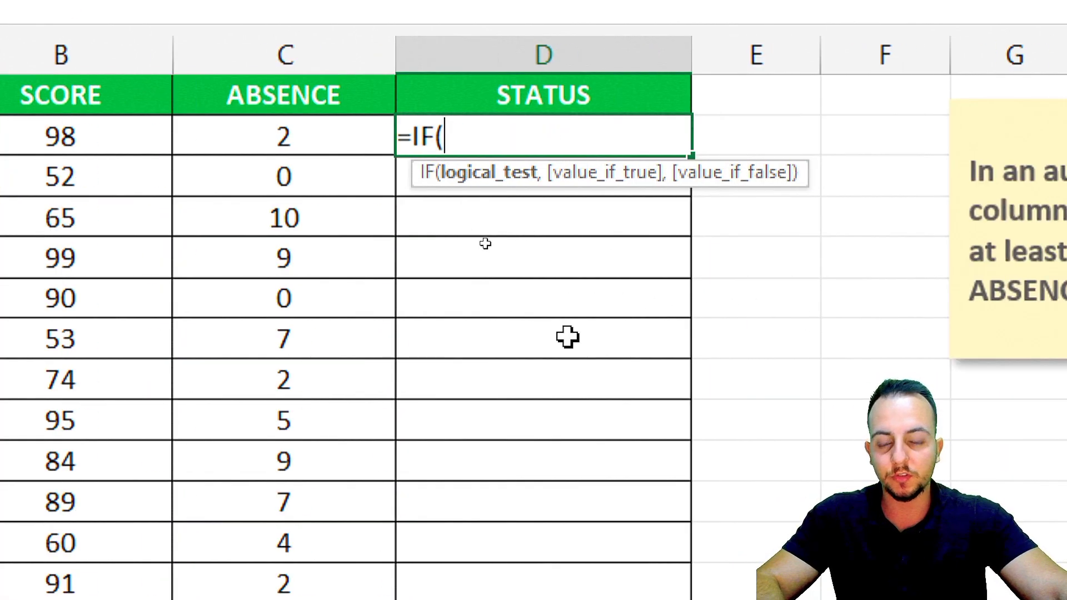
# Nest an AND function inside the IF and write the score test B2>65.
pyautogui.write('AN')
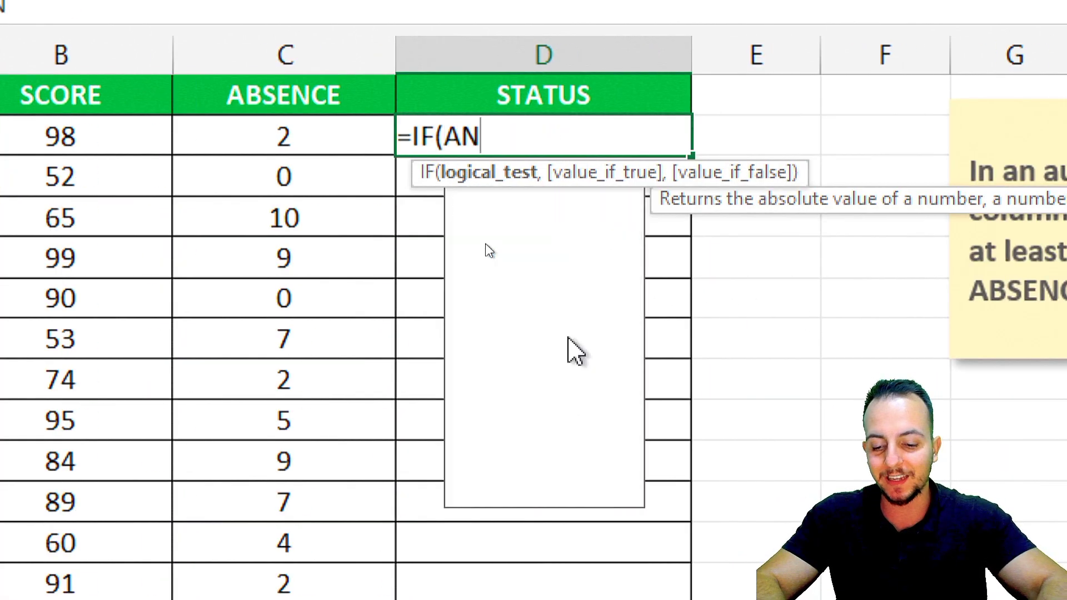
pyautogui.write('D')
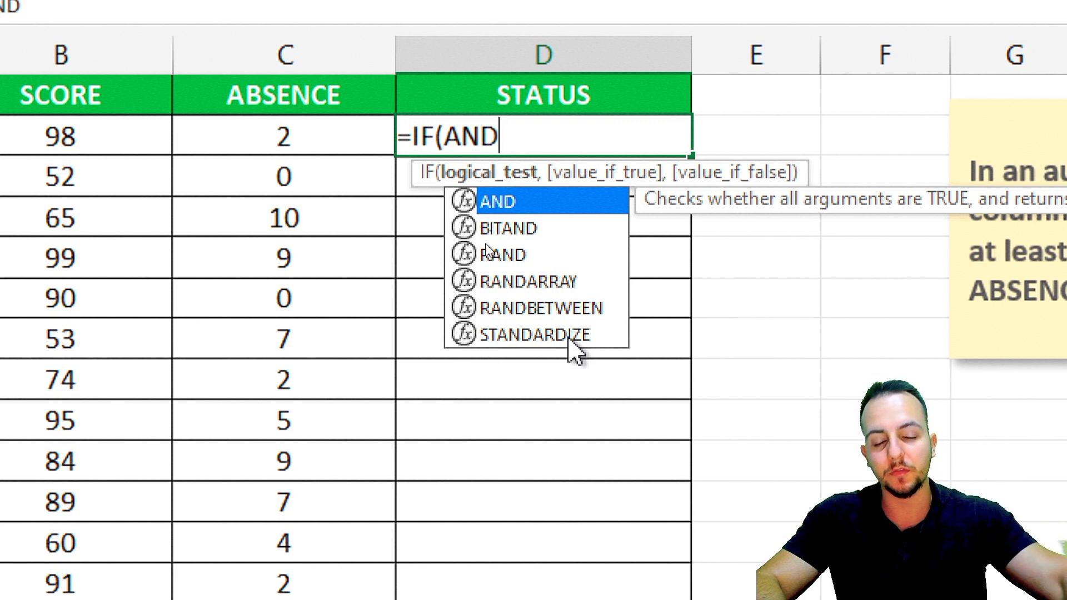
pyautogui.doubleClick(510, 207)
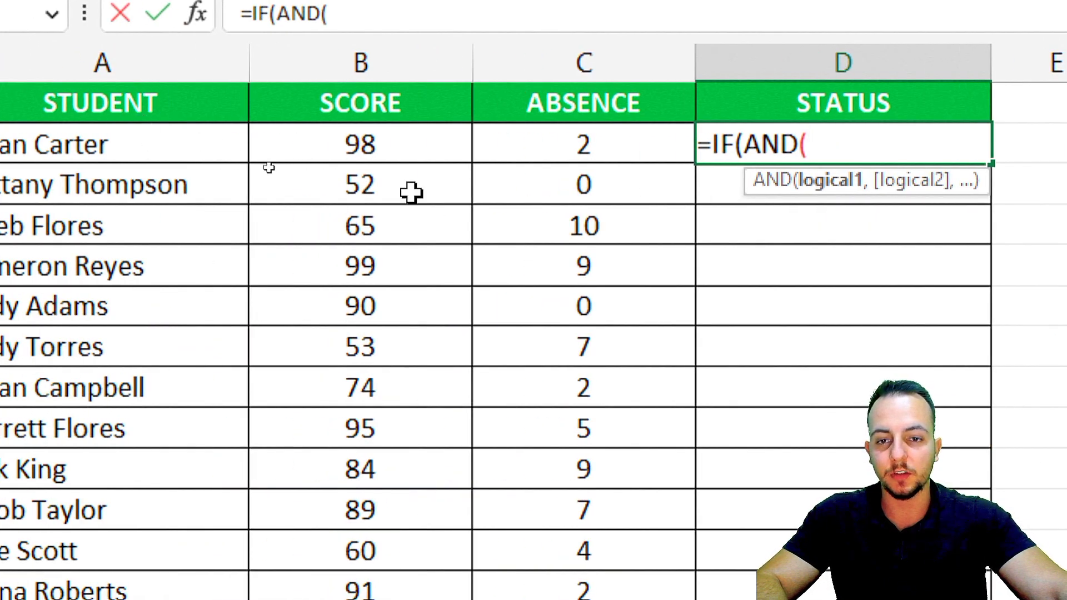
pyautogui.click(397, 148)
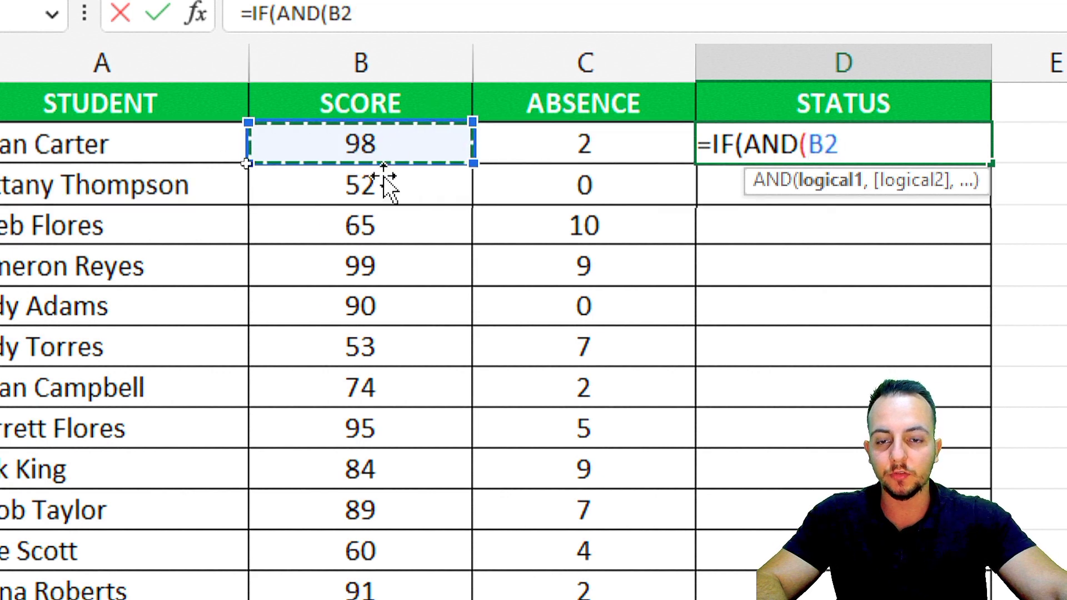
pyautogui.write('>')
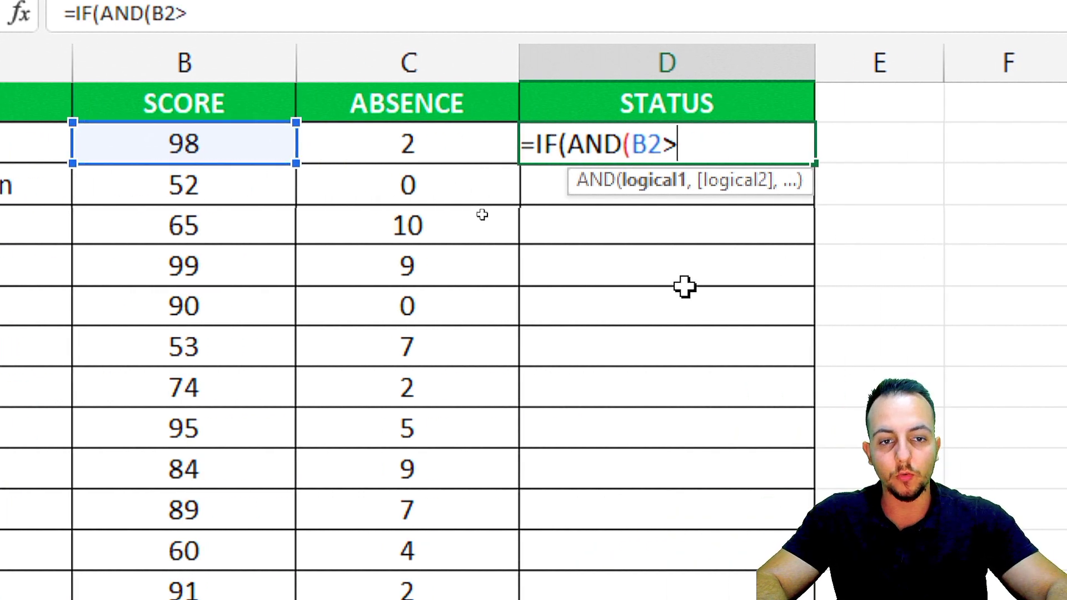
pyautogui.write('65')
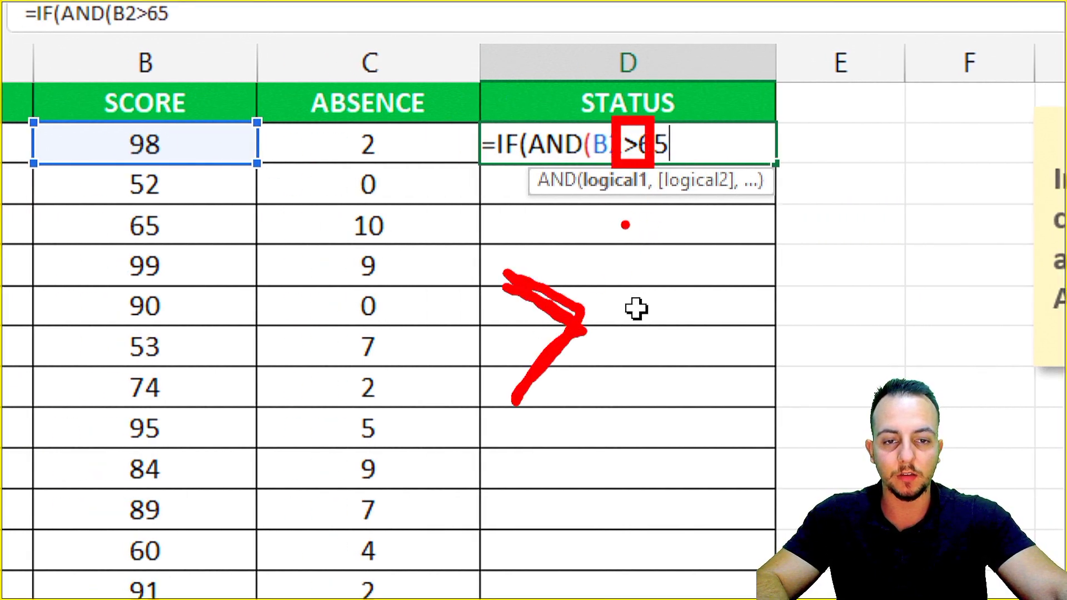
# Change the test to B2>=65, add C2<10, close AND, and type APPROVED as the true value.
pyautogui.press('Left')
pyautogui.press('Left')
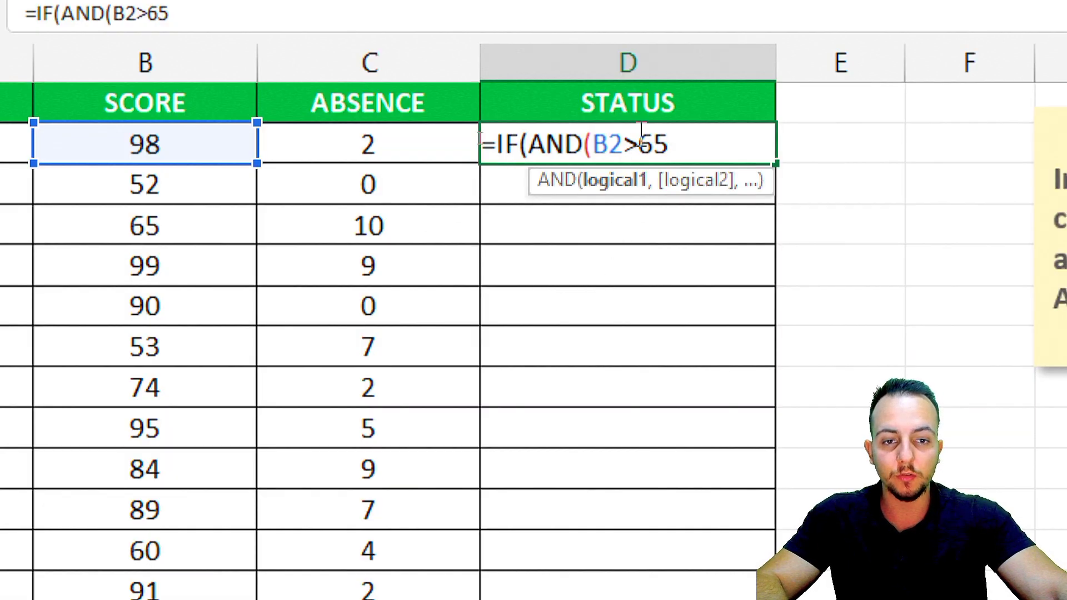
pyautogui.write('=')
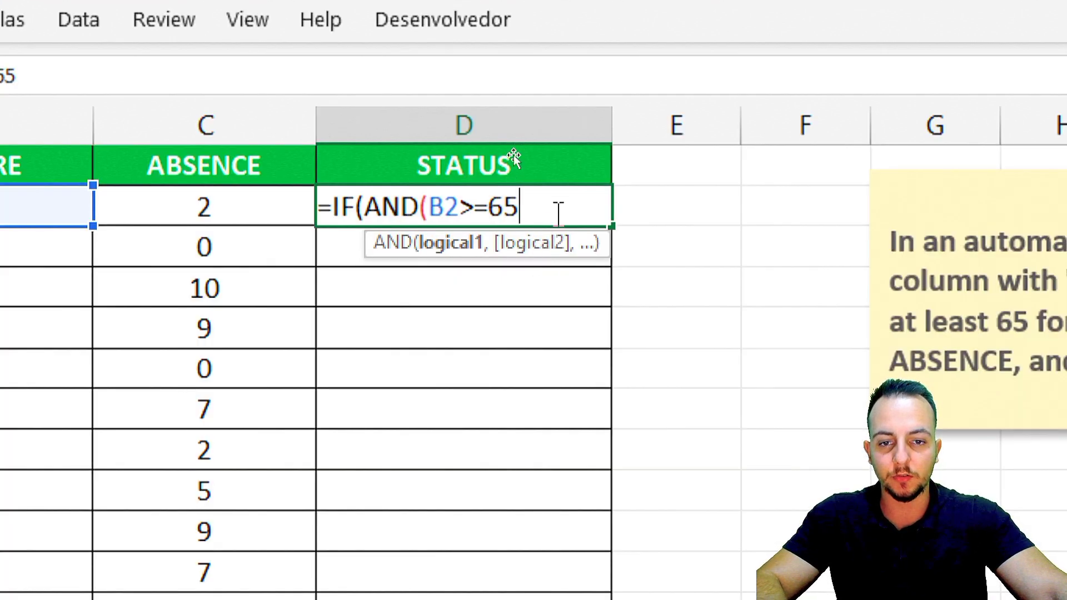
pyautogui.write(',')
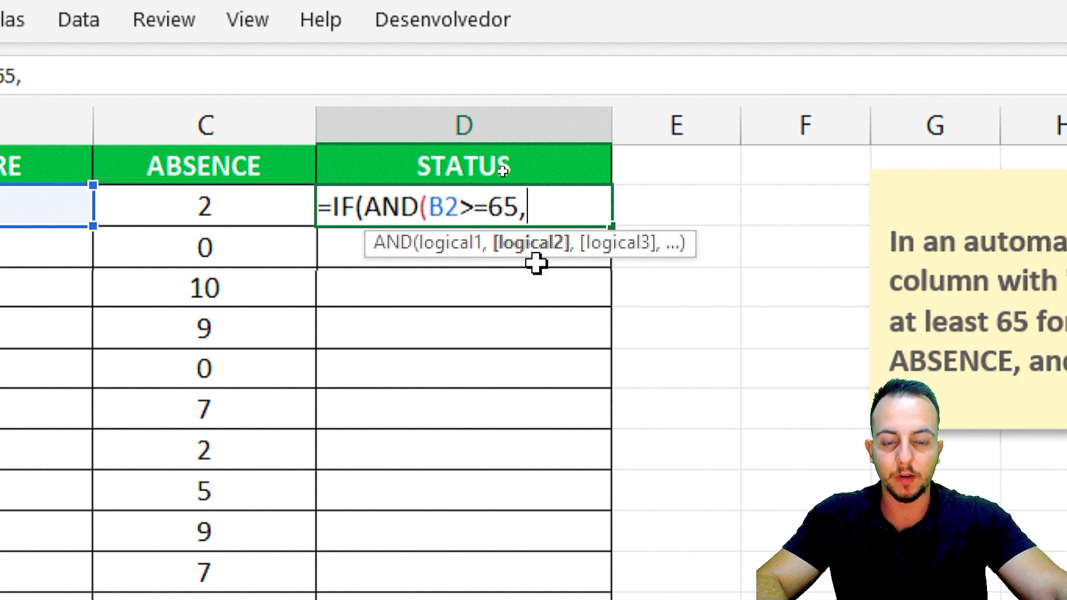
pyautogui.click(222, 211)
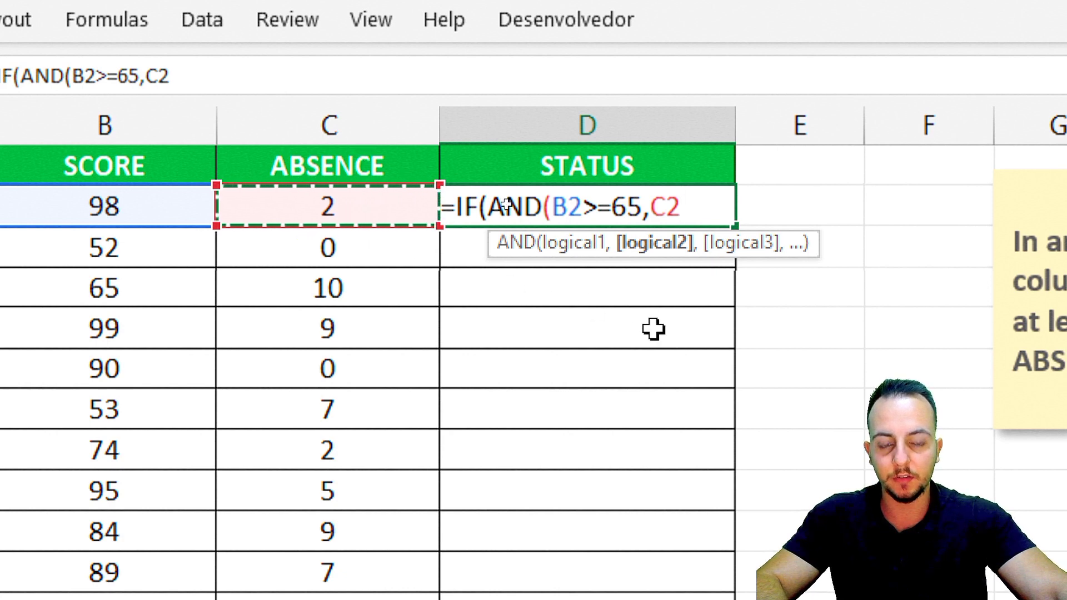
pyautogui.write('<10')
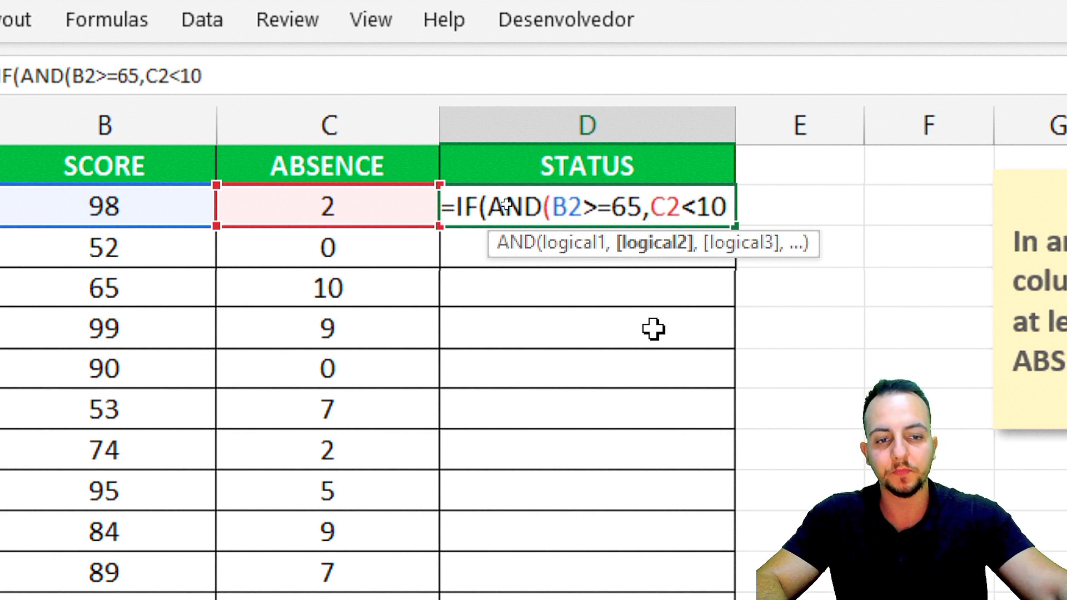
pyautogui.write(')')
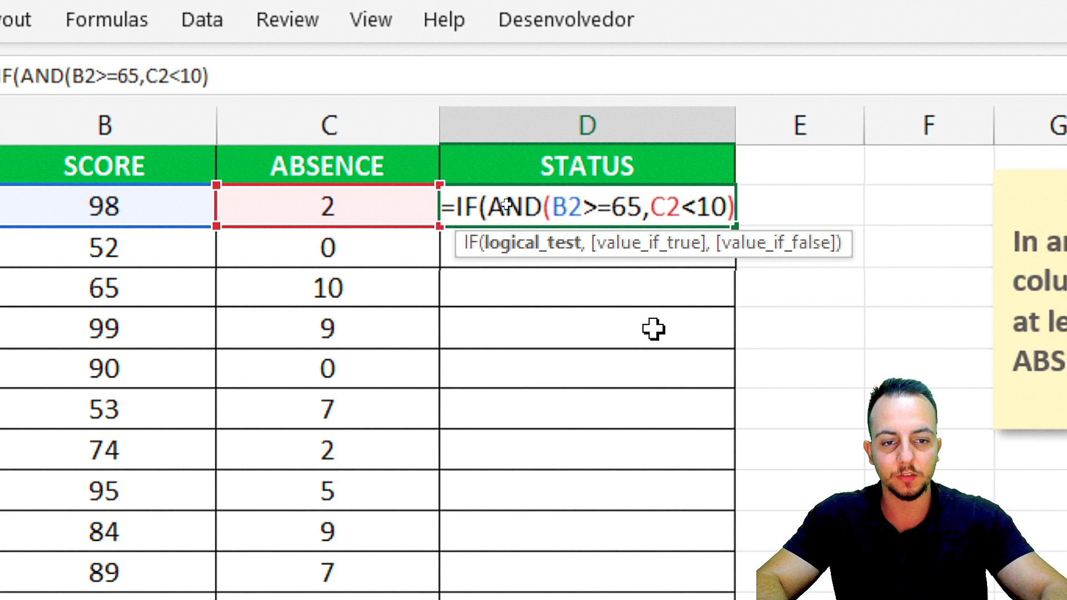
pyautogui.write(',')
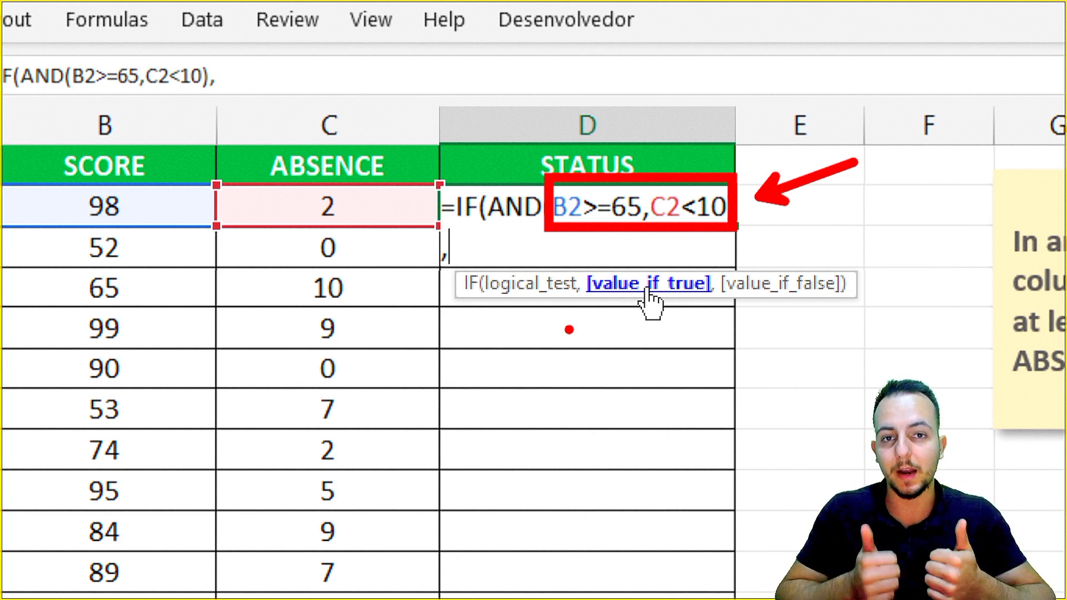
pyautogui.write('APPROVED')
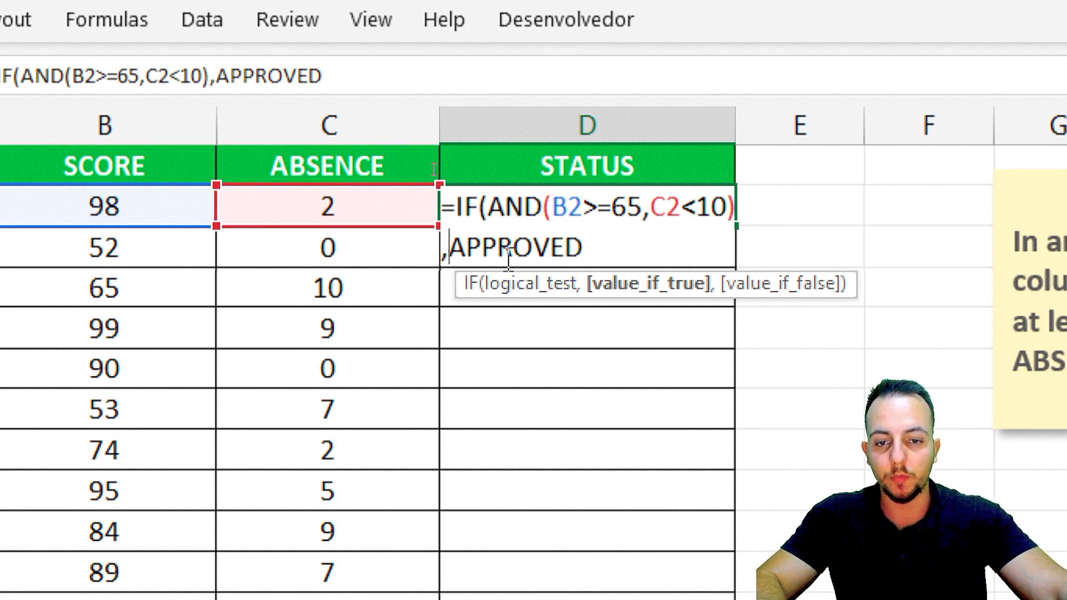
# Put APPROVED in quotes and add "DISAPPROVED" as the false value, closing the IF.
pyautogui.write('"')
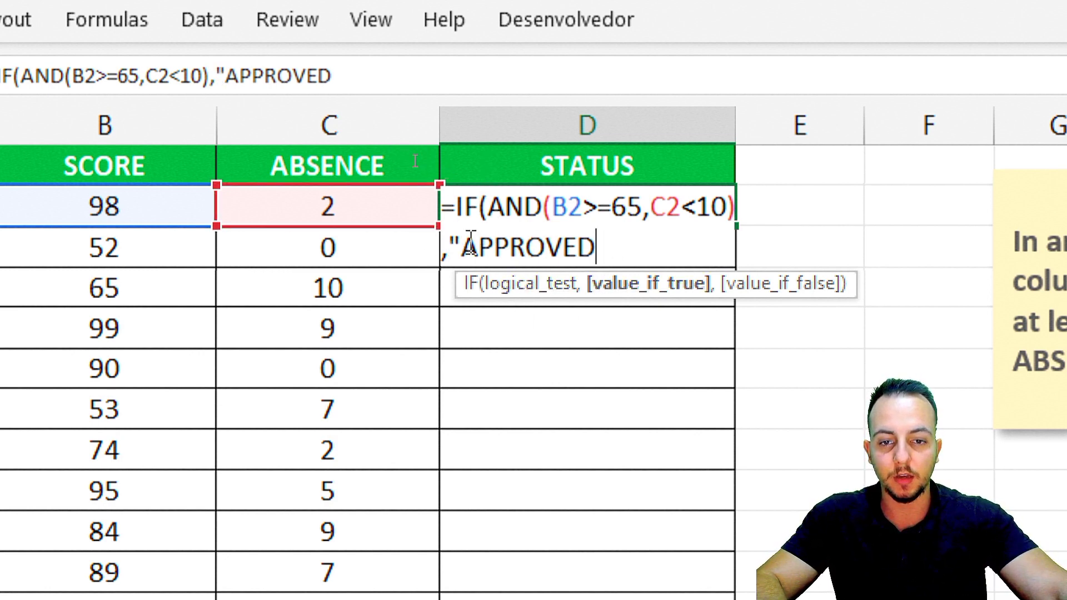
pyautogui.moveTo(461, 247); pyautogui.dragTo(618, 255)
pyautogui.click(618, 255)
pyautogui.write('"')
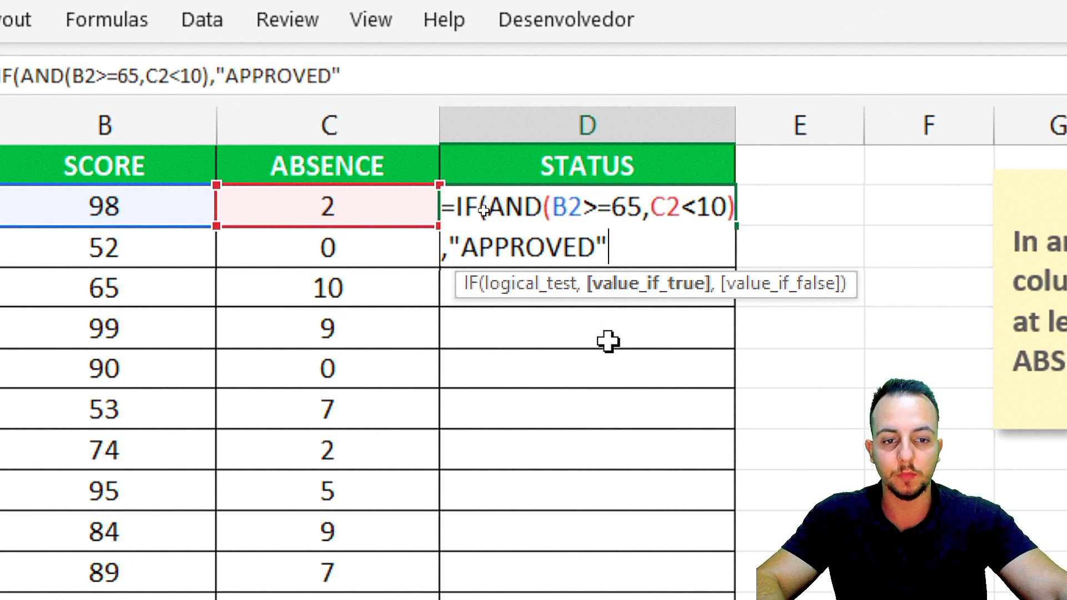
pyautogui.write(',')
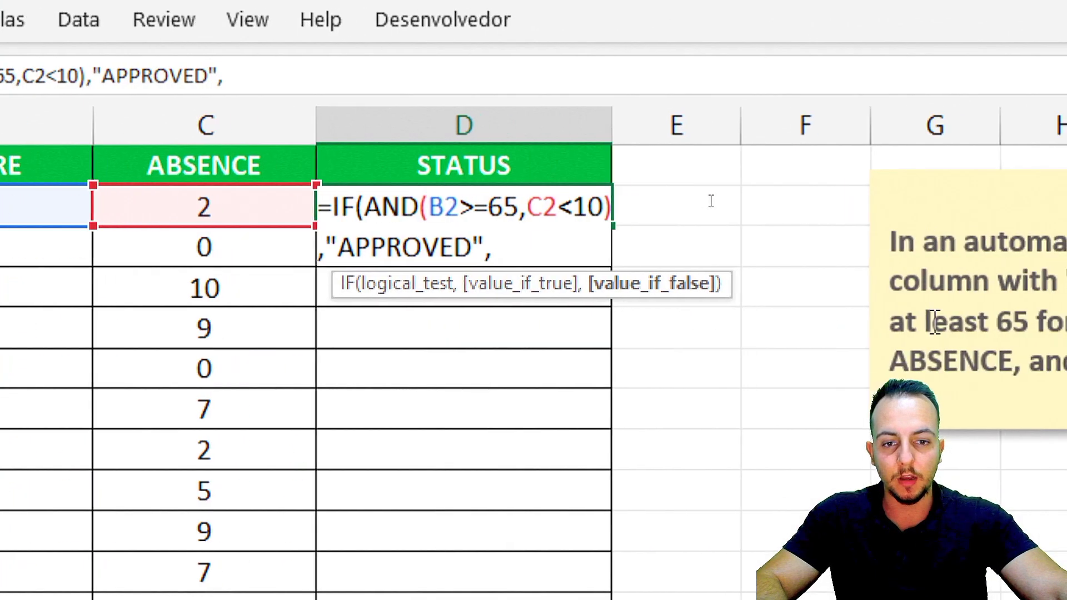
pyautogui.write('"DISAPPROVED')
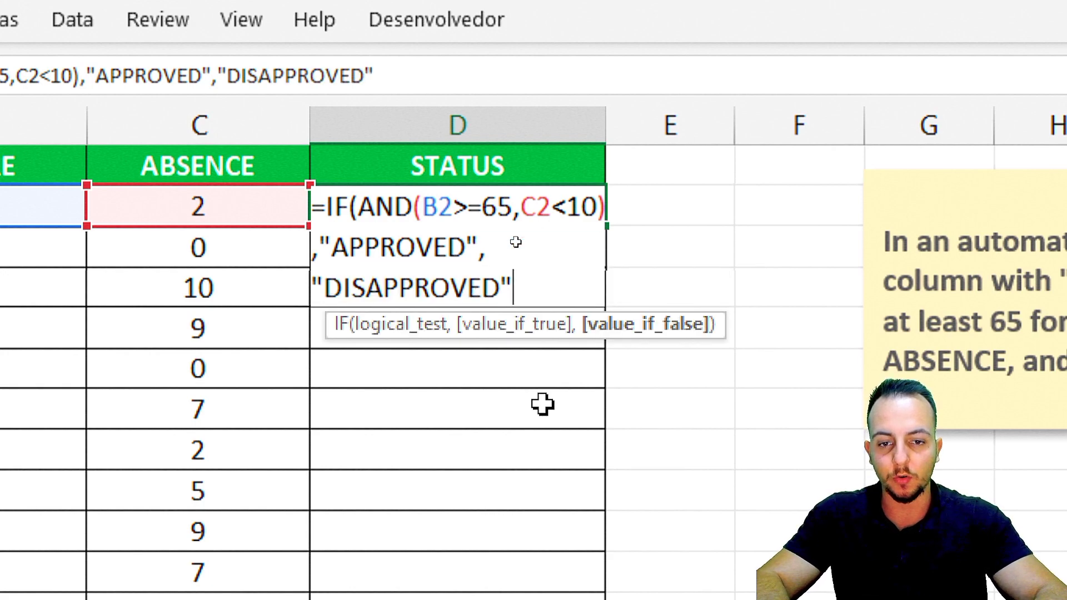
pyautogui.write('")')
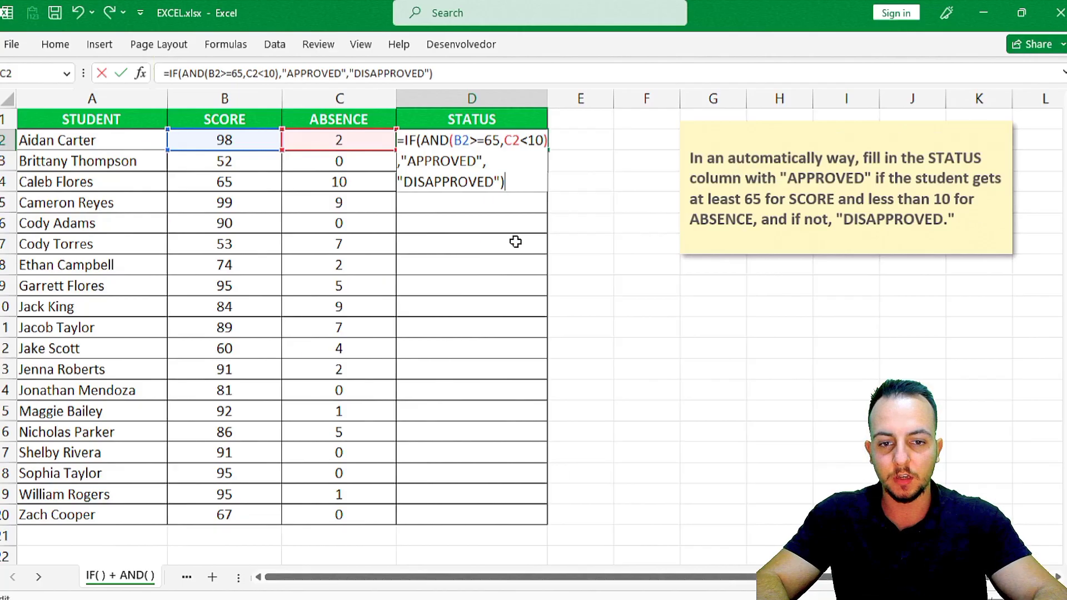
# Commit the D2 formula, which shows APPROVED, and annotate the columns and result on screen.
pyautogui.press('Return')
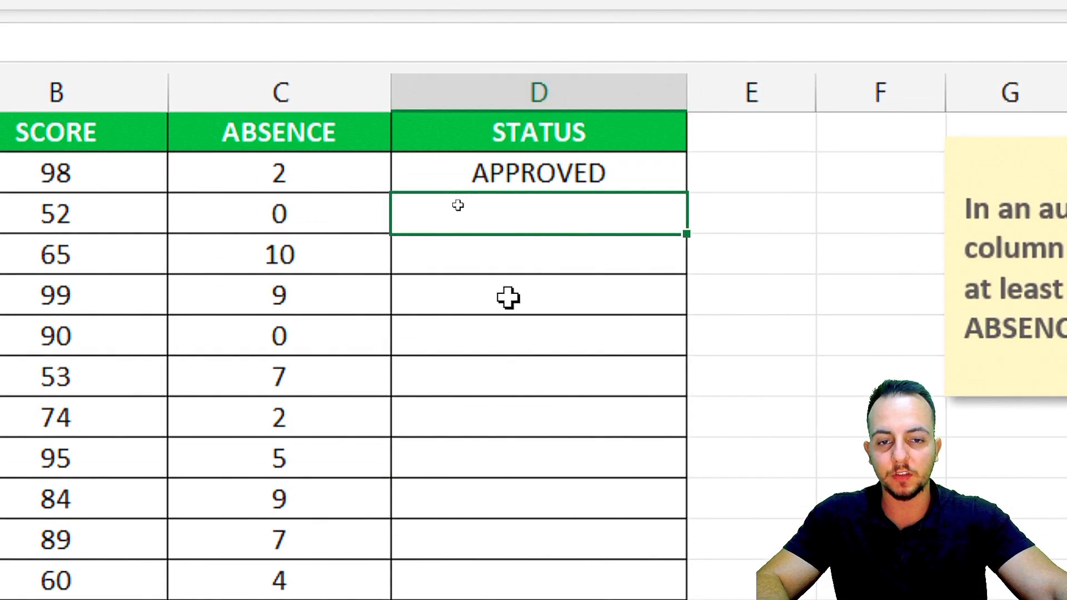
pyautogui.moveTo(451, 142); pyautogui.dragTo(631, 196)
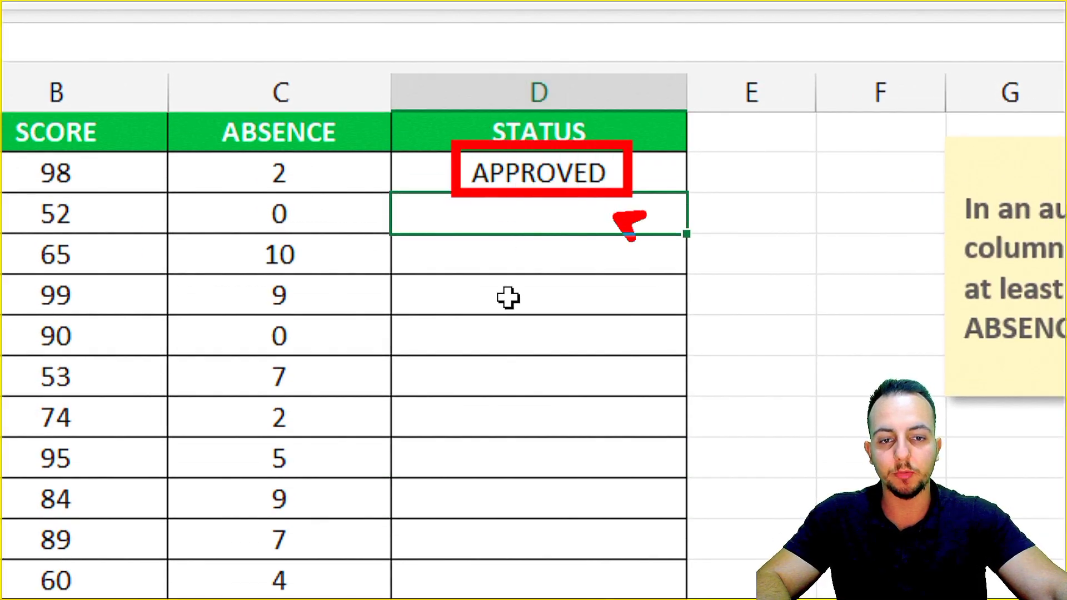
pyautogui.moveTo(630, 236); pyautogui.dragTo(708, 297)
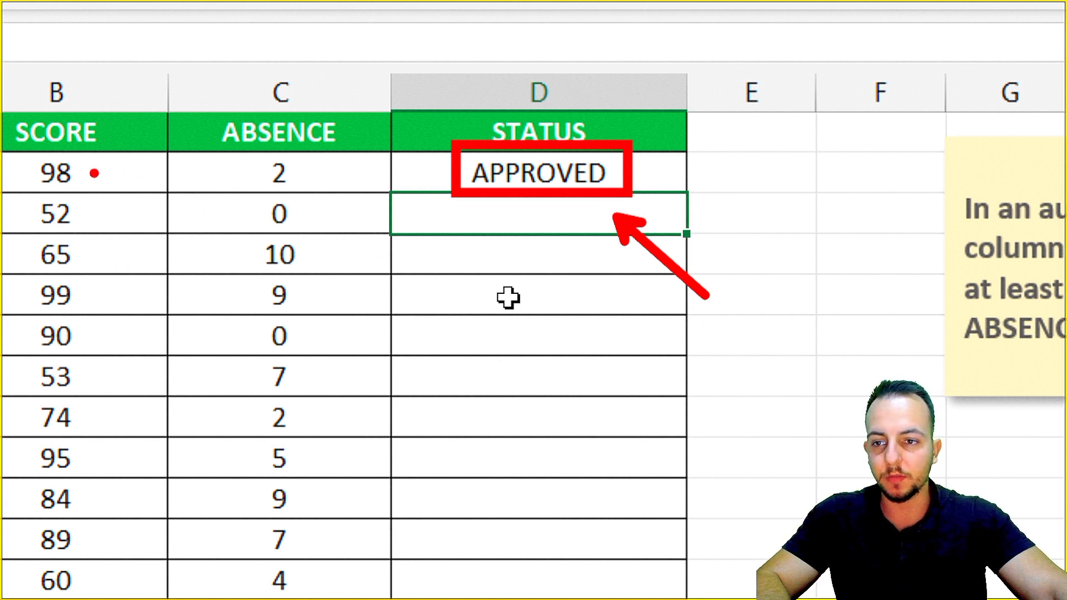
pyautogui.moveTo(92, 172); pyautogui.dragTo(250, 67)
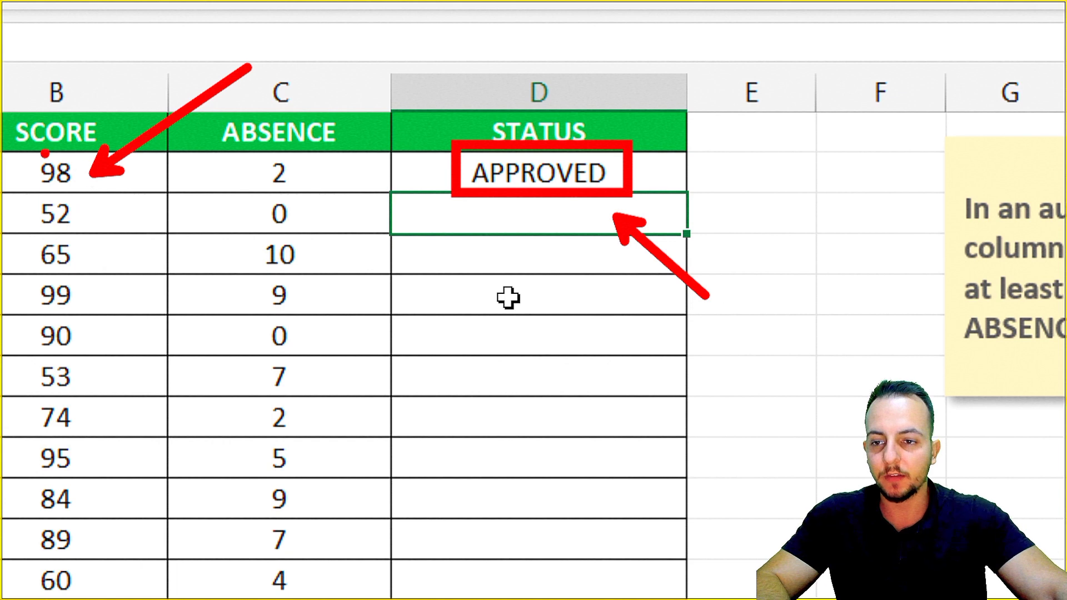
pyautogui.moveTo(20, 143)
pyautogui.mouseDown()
pyautogui.moveTo(50, 147)
pyautogui.moveTo(96, 193)
pyautogui.mouseUp()
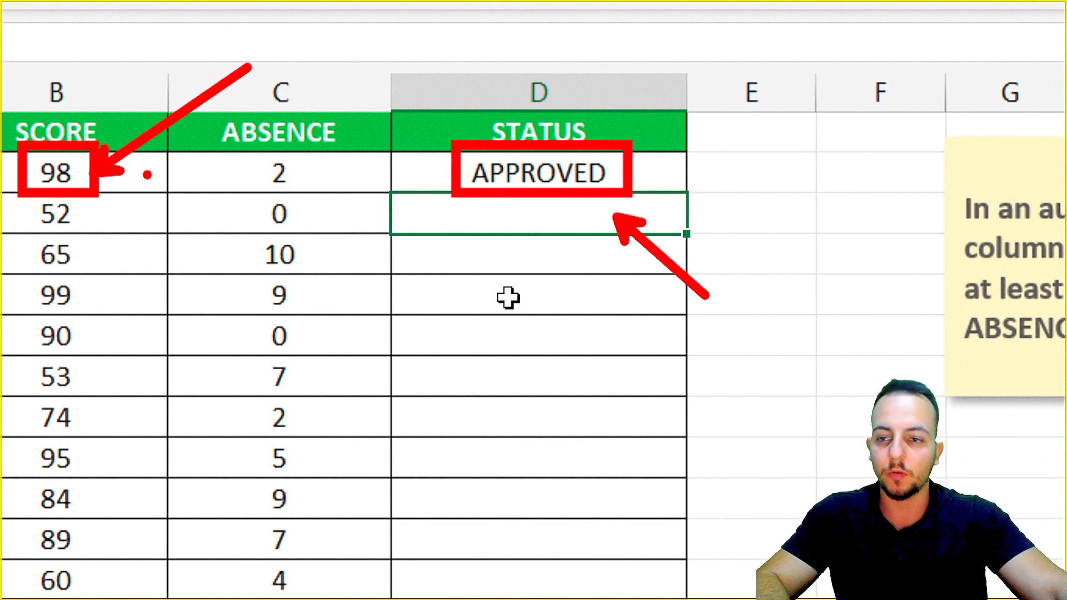
pyautogui.moveTo(251, 150); pyautogui.dragTo(321, 197)
pyautogui.moveTo(333, 151); pyautogui.dragTo(537, 47)
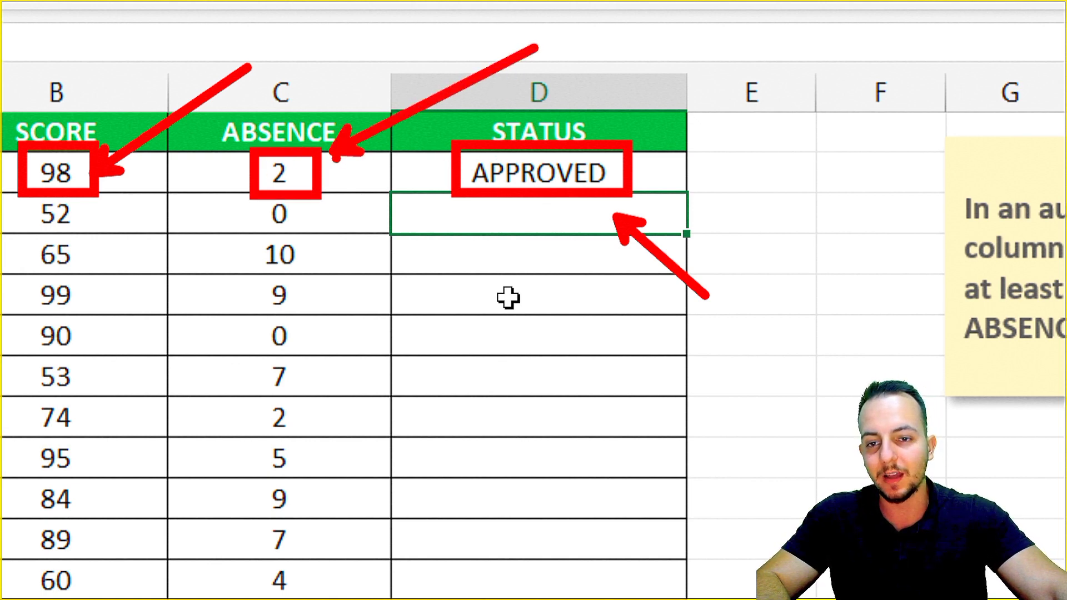
pyautogui.moveTo(654, 165)
pyautogui.mouseDown()
pyautogui.moveTo(706, 145)
pyautogui.moveTo(784, 62)
pyautogui.mouseUp()
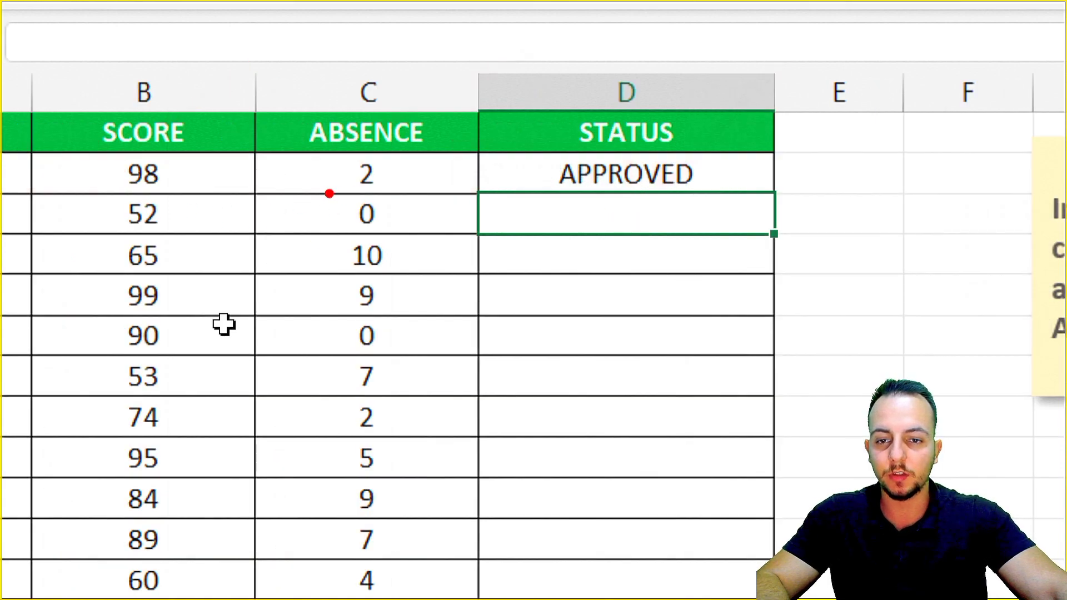
pyautogui.moveTo(327, 192)
pyautogui.mouseDown()
pyautogui.moveTo(400, 234)
pyautogui.moveTo(479, 161)
pyautogui.mouseUp()
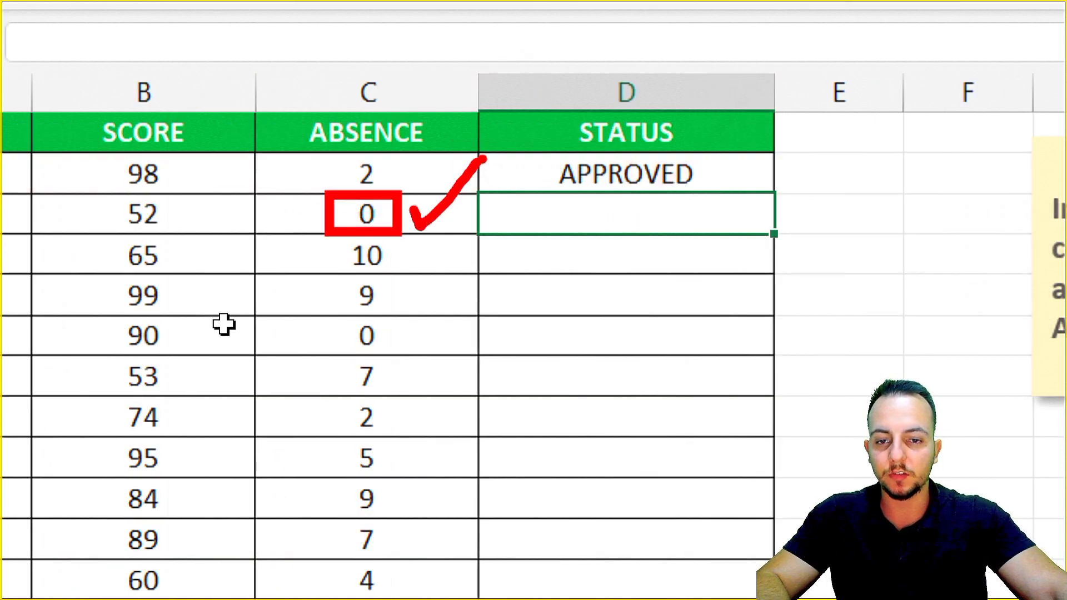
pyautogui.moveTo(111, 188)
pyautogui.mouseDown()
pyautogui.moveTo(177, 237)
pyautogui.moveTo(266, 188)
pyautogui.moveTo(266, 257)
pyautogui.mouseUp()
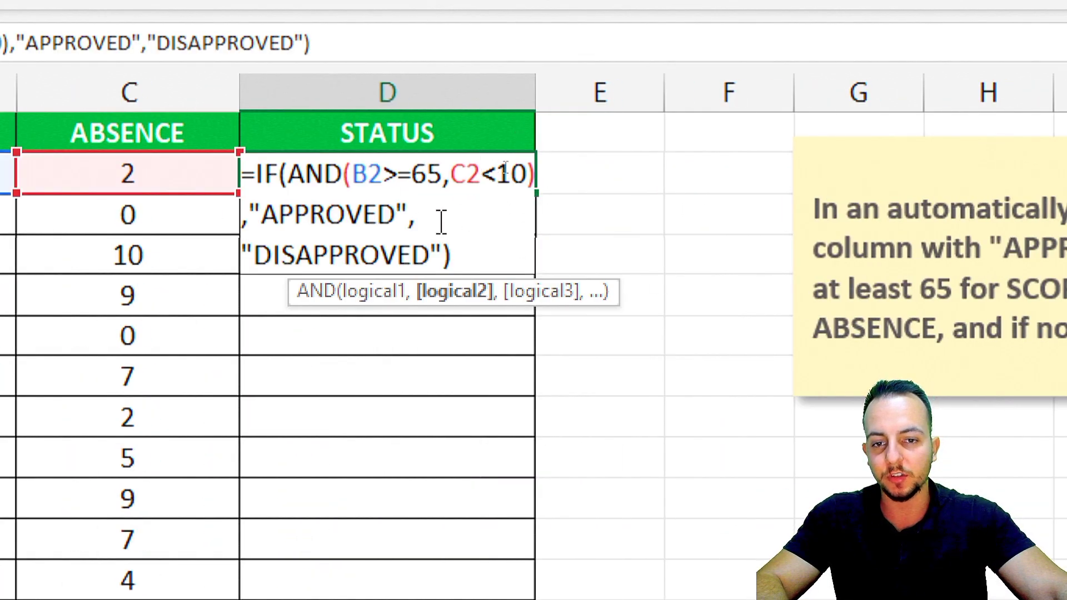
# Copy the D2 formula down to D20 and check the second student's formula in D3.
pyautogui.hotkey('ctrl', 'Return')
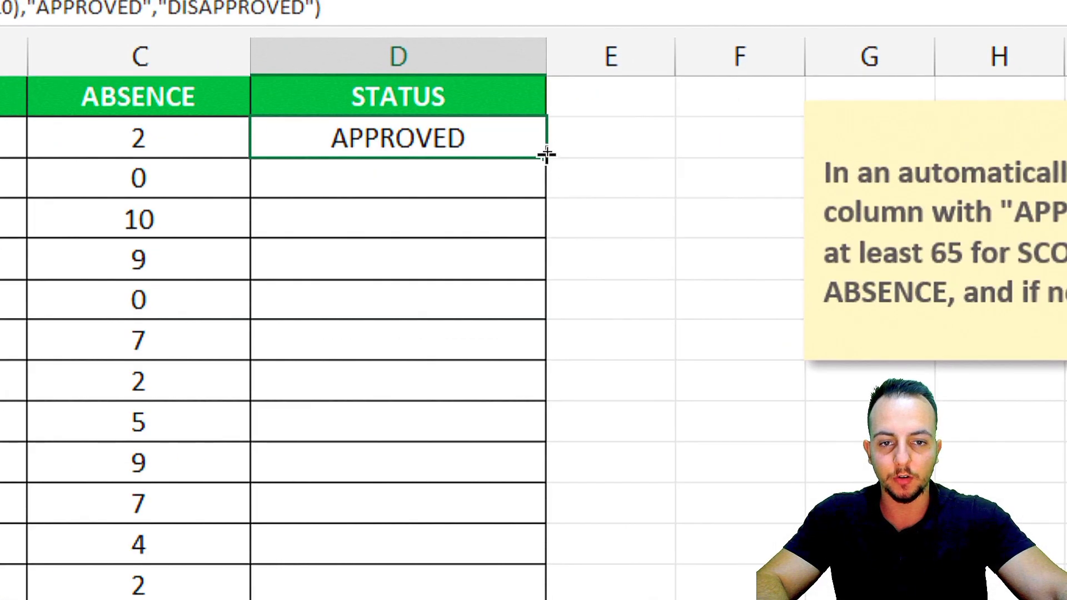
pyautogui.doubleClick(547, 152)
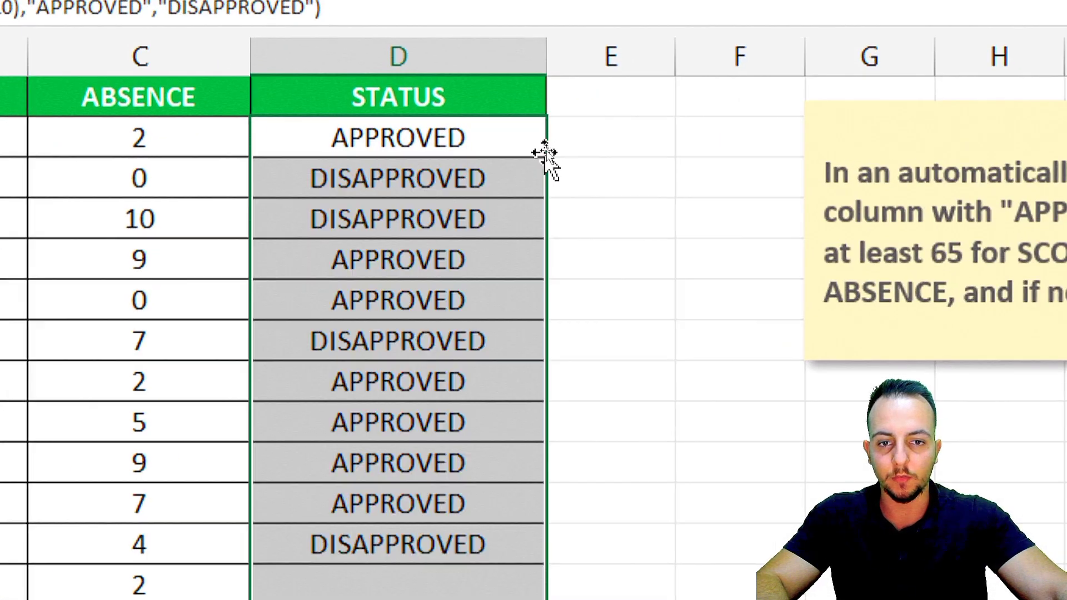
pyautogui.click(458, 146)
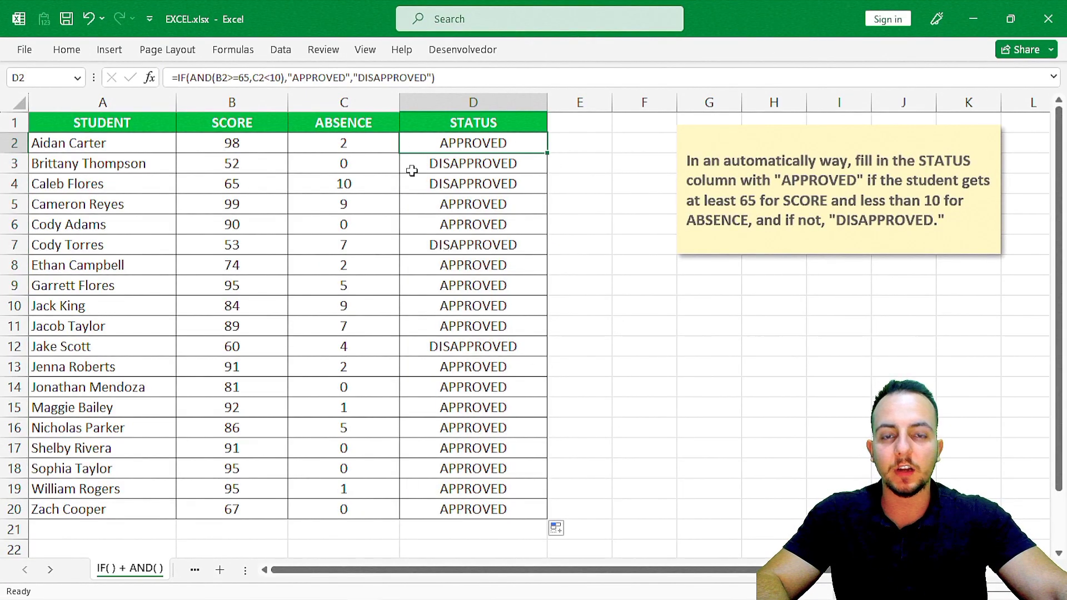
pyautogui.click(451, 167)
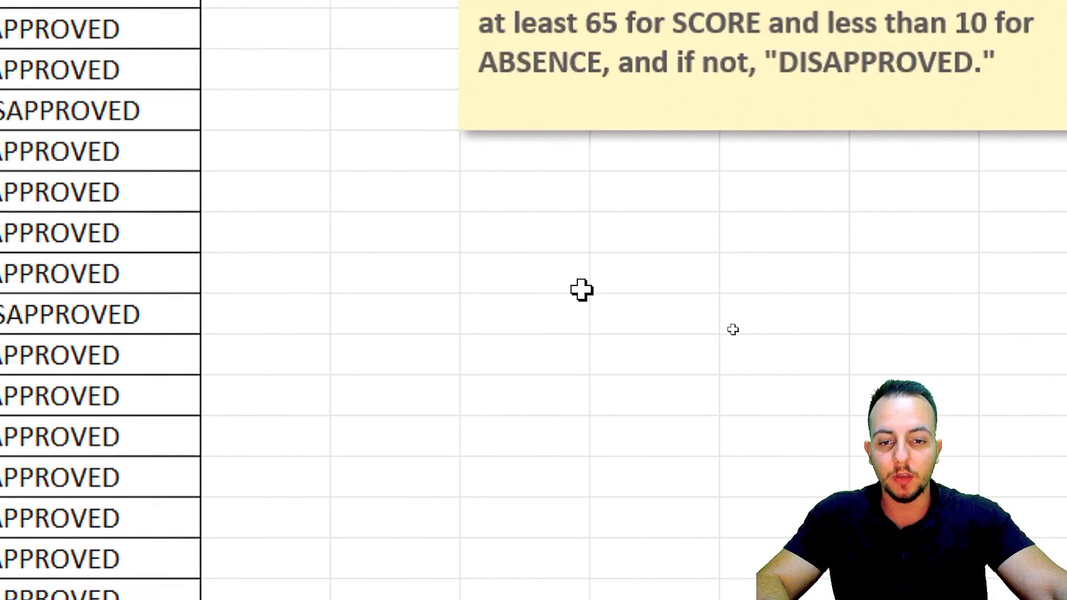
pyautogui.click(581, 289)
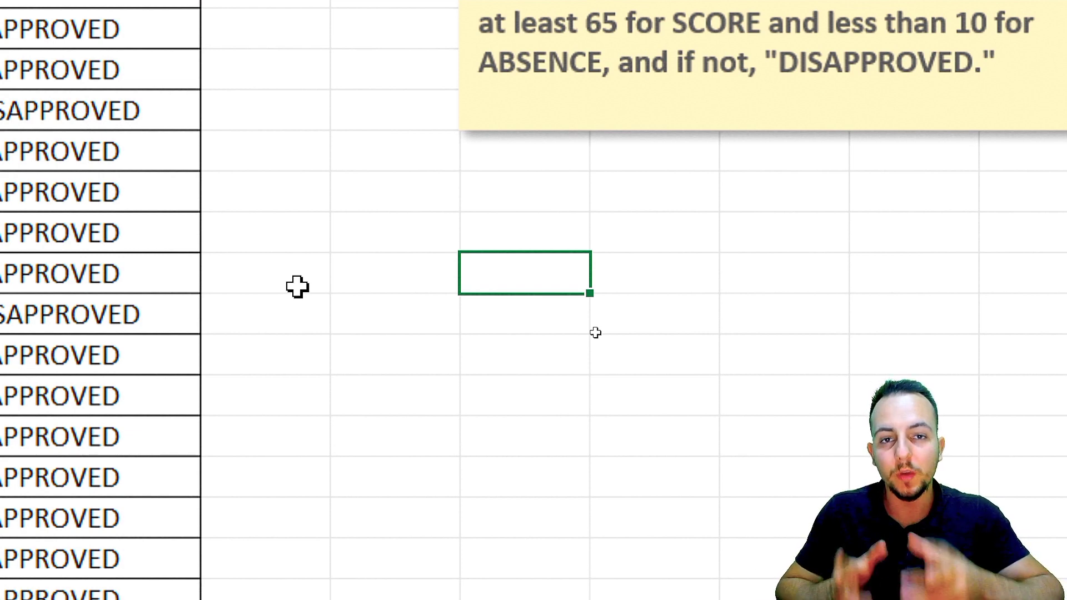
pyautogui.write('=')
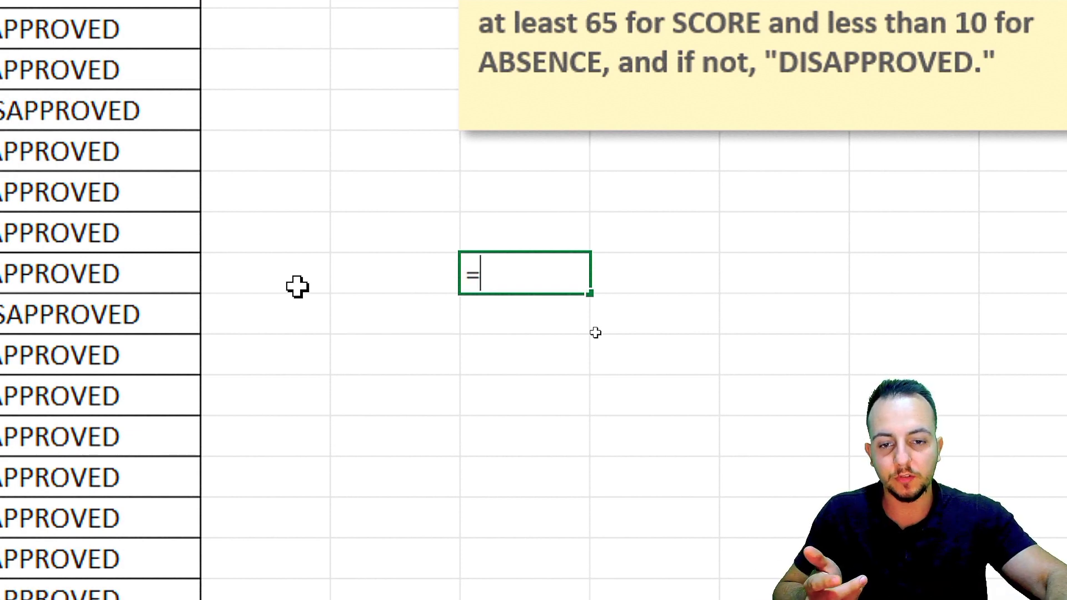
pyautogui.write('IFS')
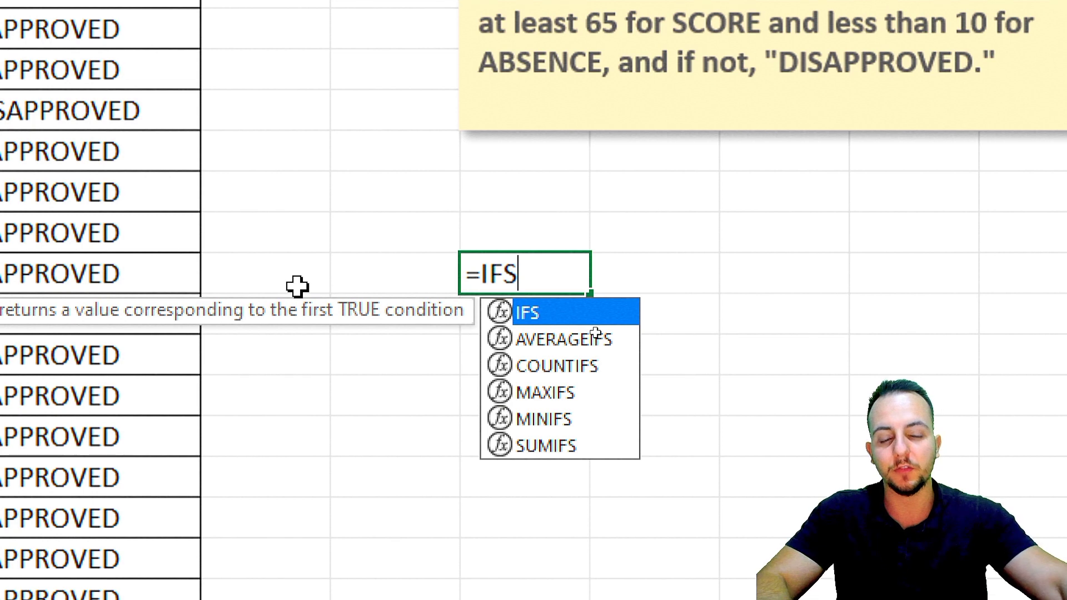
pyautogui.doubleClick(572, 314)
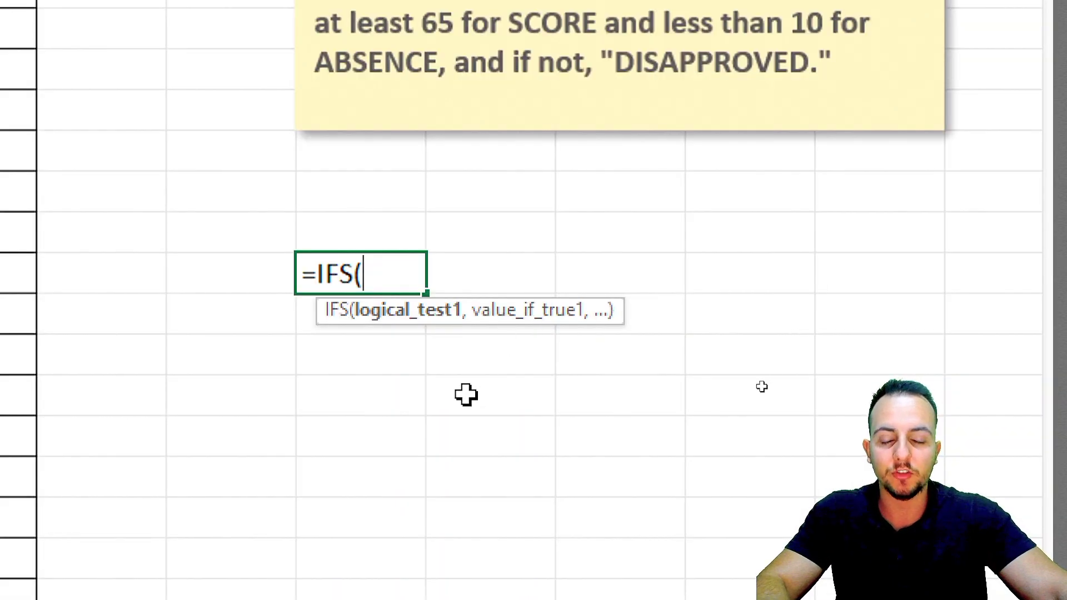
pyautogui.press('Escape')
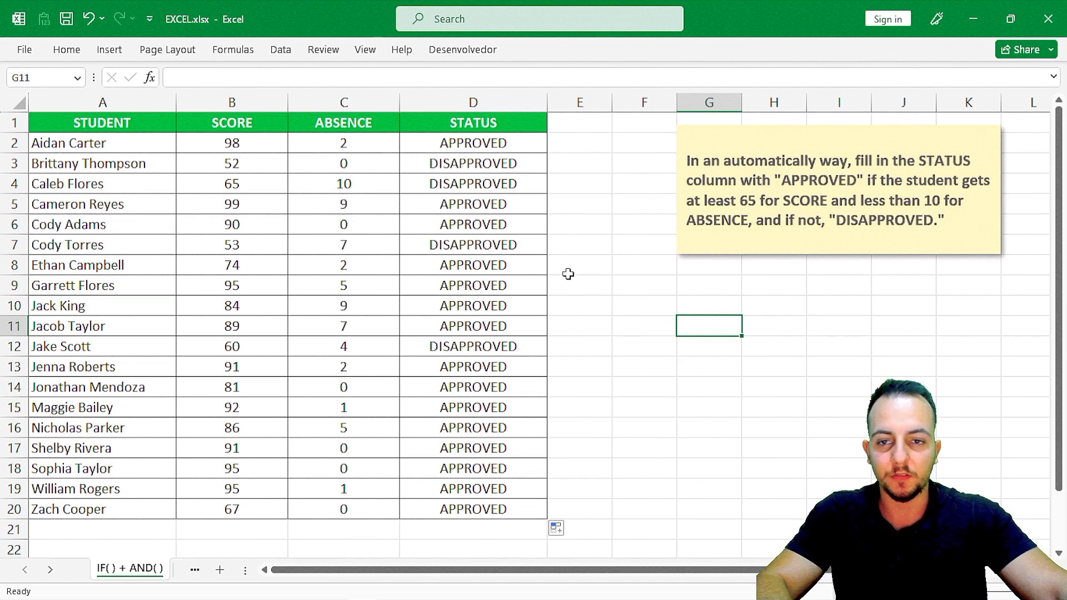
pyautogui.click(127, 120)
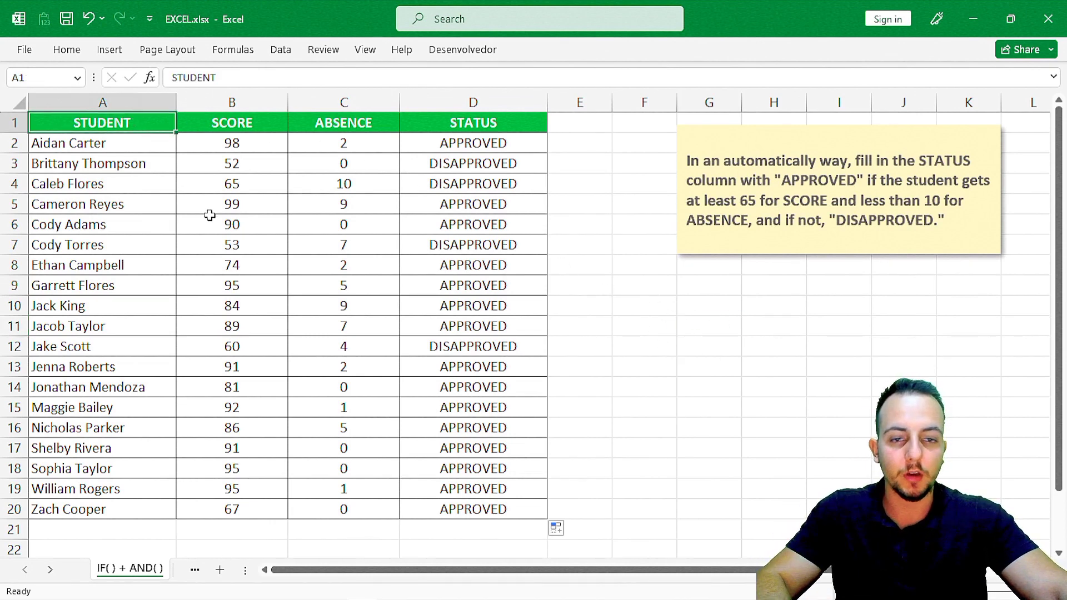